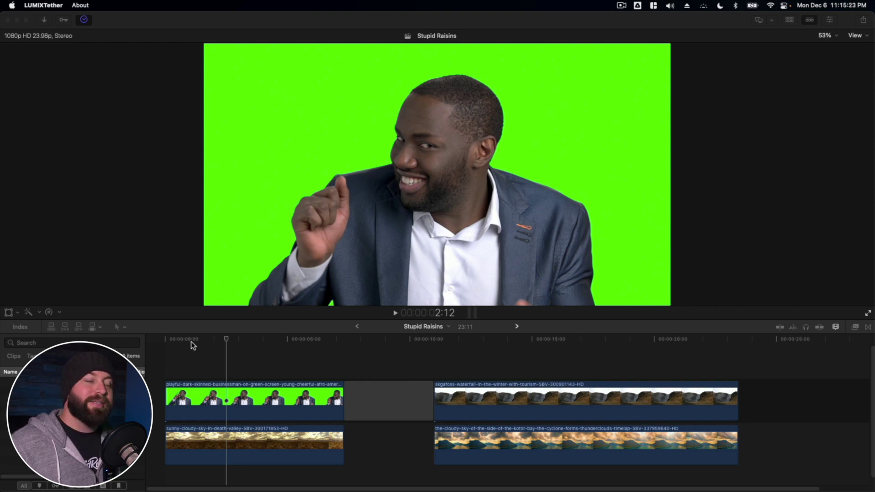
Play the timeline from near the start, then select the green-screen presenter clip.
left_click(228, 339)
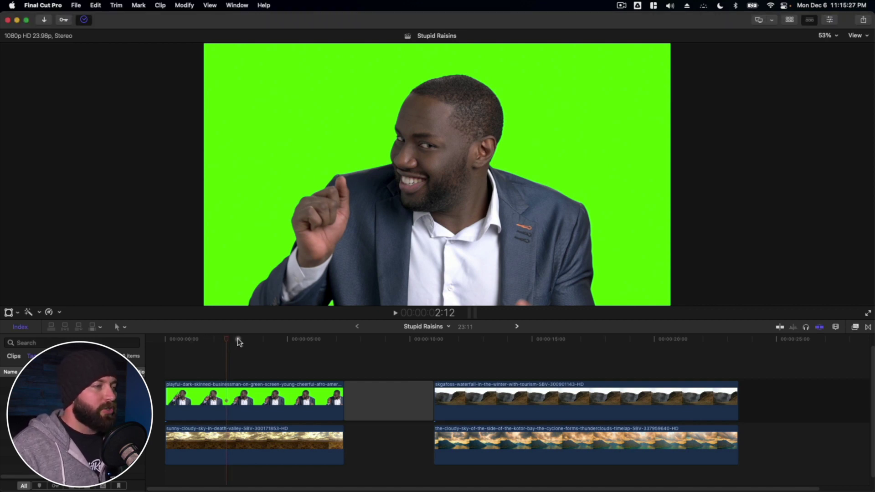
left_click(173, 341)
key("space")
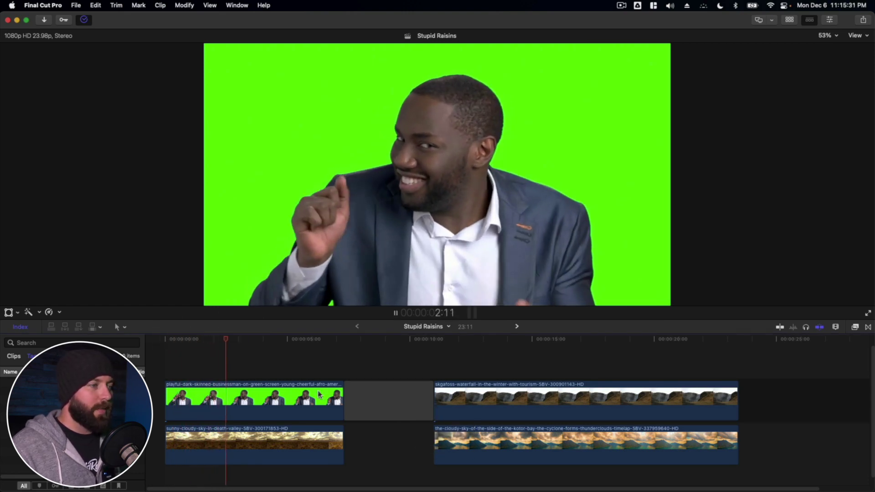
key("space")
left_click(254, 395)
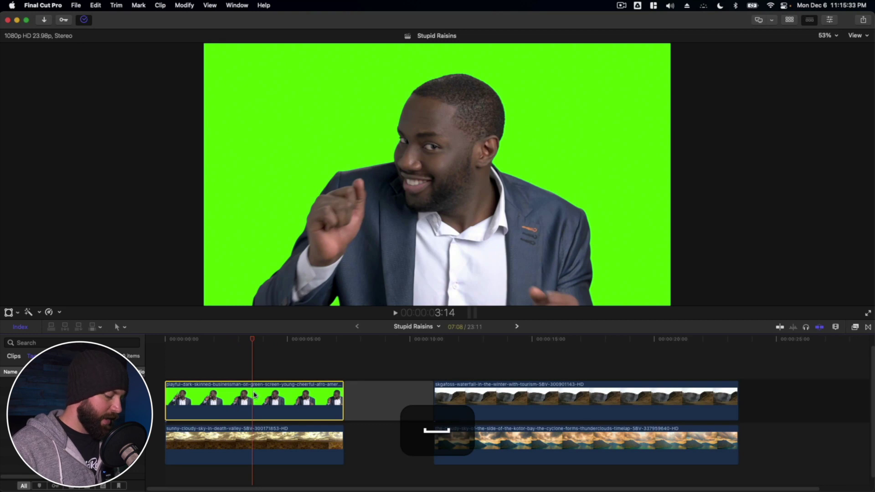
key("v")
key("v")
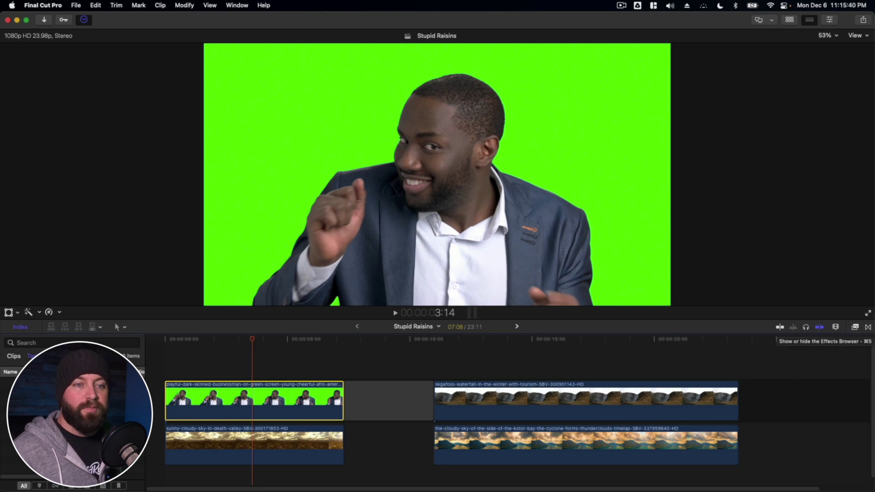
Show the Keying category in the Effects browser and preview the Keyer on the clip.
left_click(854, 328)
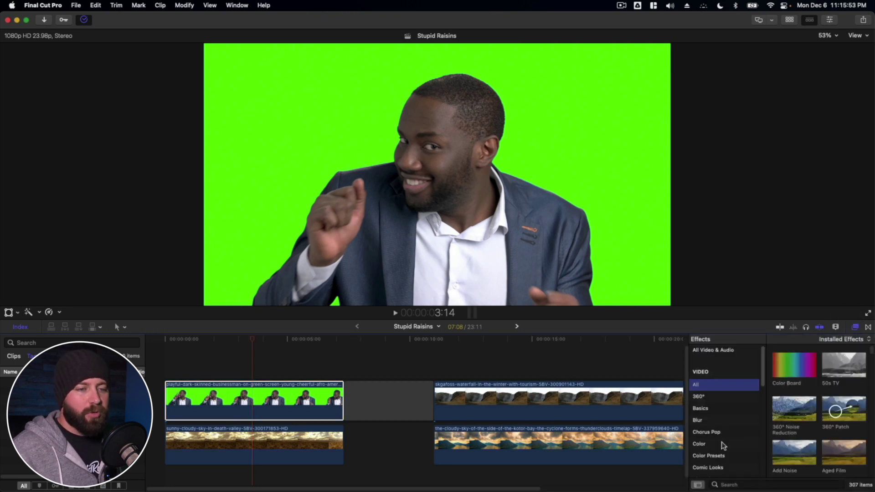
scroll(724, 446, "down", 3)
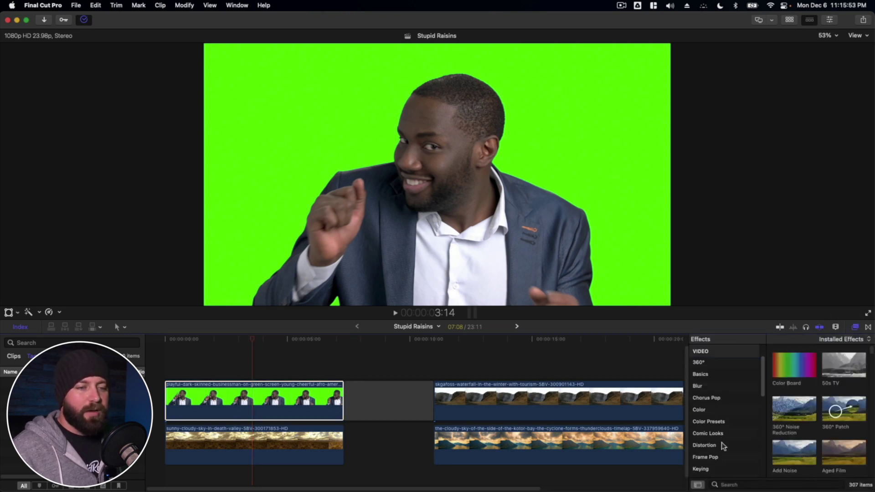
scroll(714, 469, "down", 1)
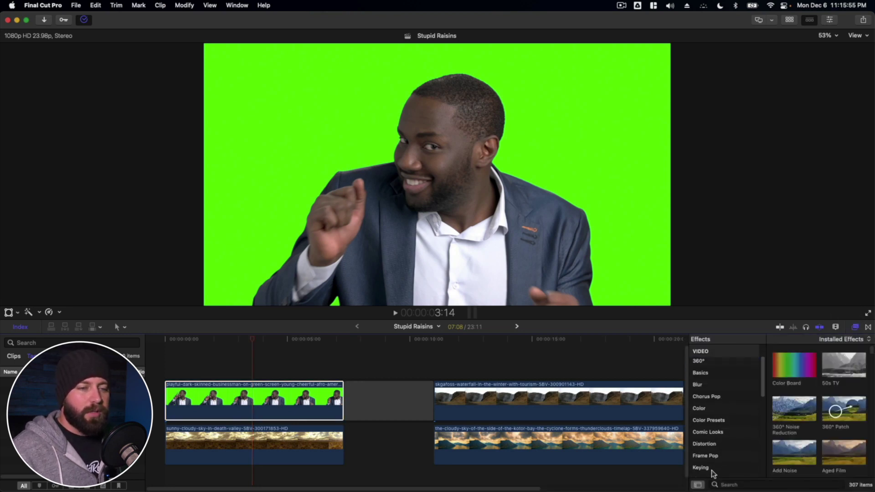
left_click(711, 469)
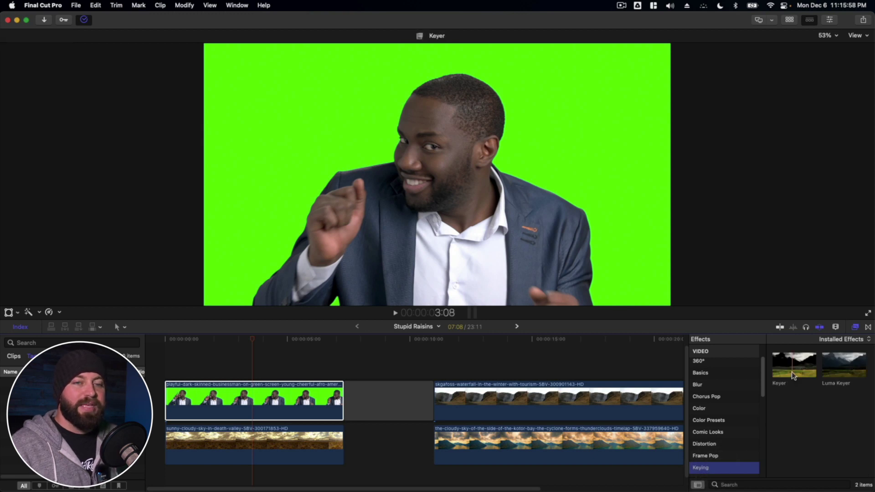
left_click(777, 375)
Apply the Keyer to the presenter clip, play the keyed result from the start, and inspect its settings.
left_click_drag(776, 374, 253, 389)
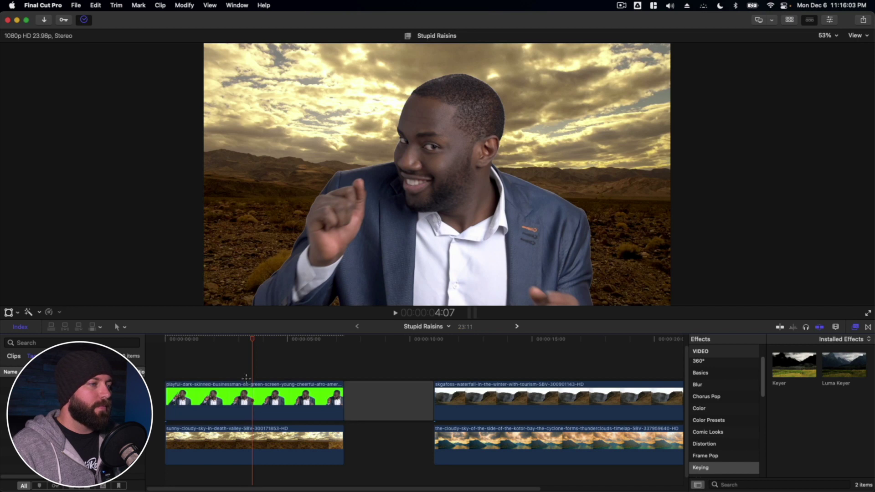
left_click(246, 377)
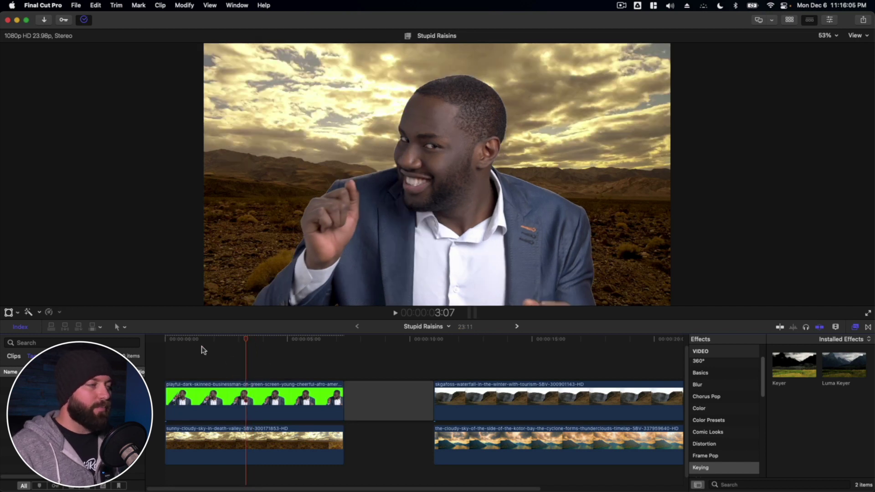
key("Home")
key("space")
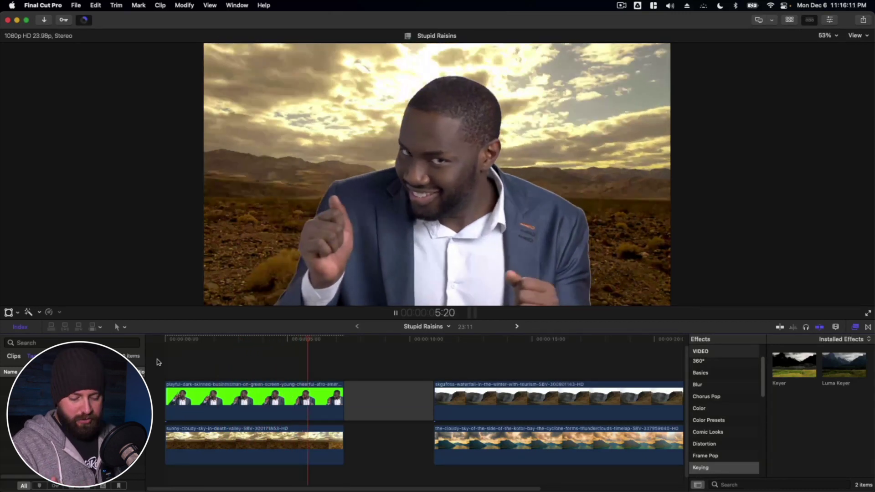
left_click(244, 403)
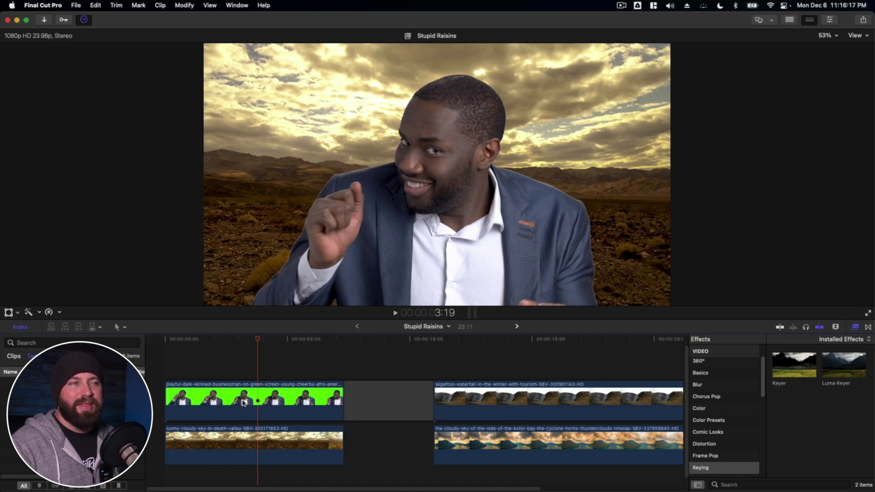
left_click(279, 400)
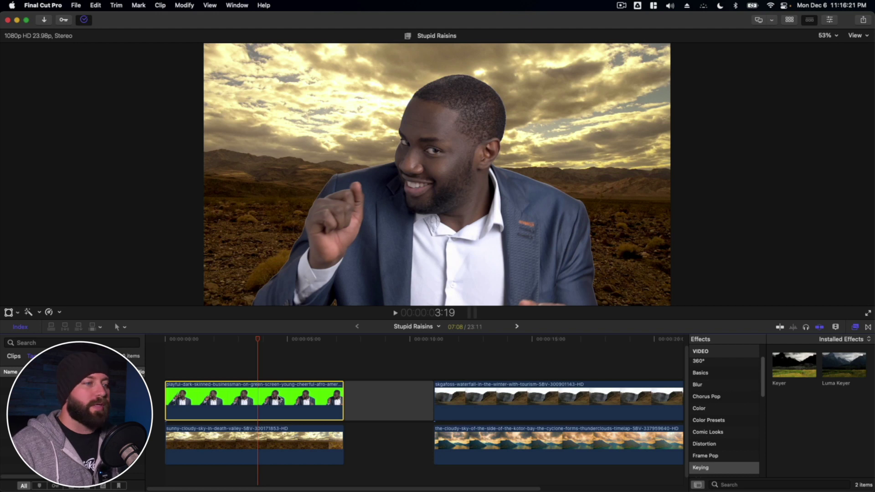
left_click(830, 21)
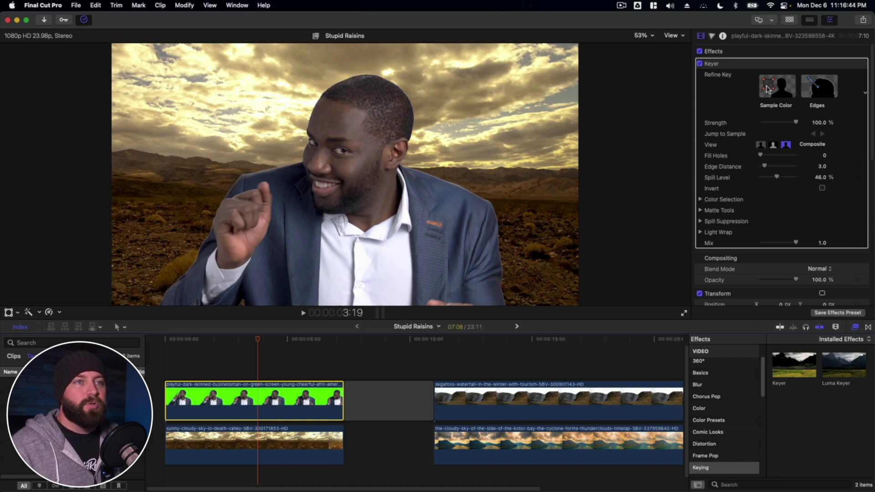
Add a Keyer colour sample by marking a background patch of the presenter shot in the viewer.
left_click(767, 88)
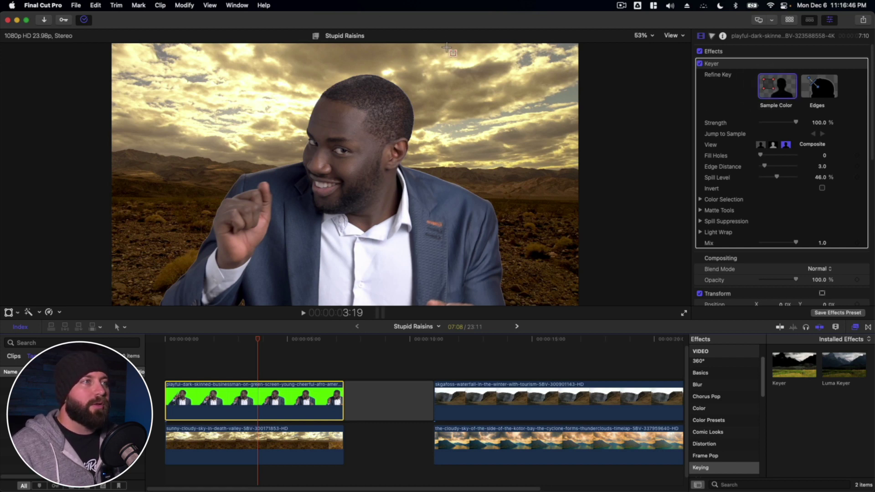
left_click_drag(446, 44, 576, 176)
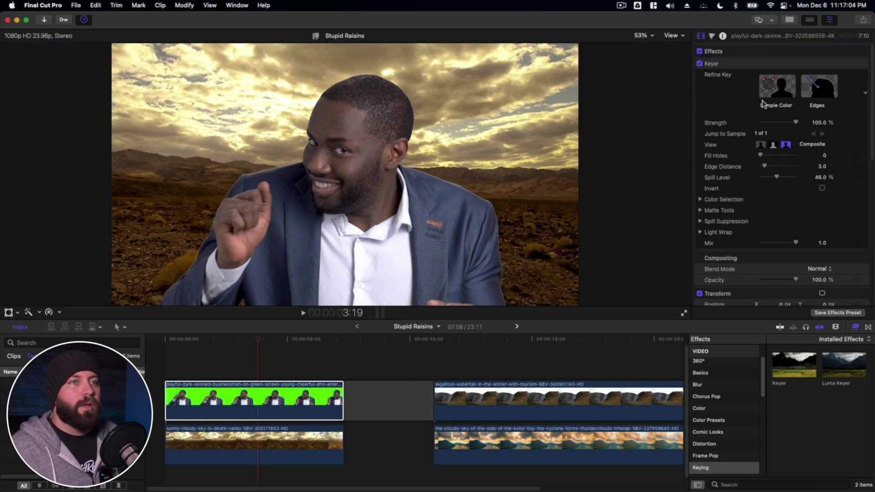
Test the strength, compare original and keyed views, raise Fill Holes to 10, and view the matte.
left_click_drag(798, 126, 762, 126)
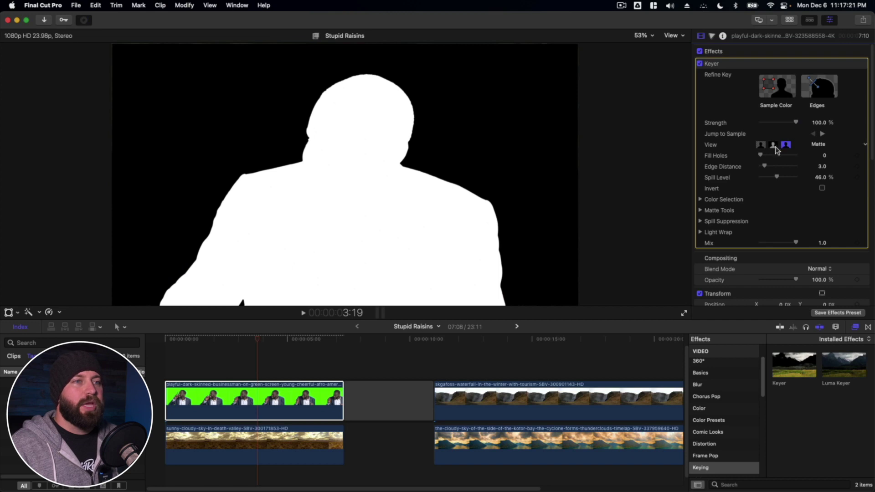
left_click(785, 145)
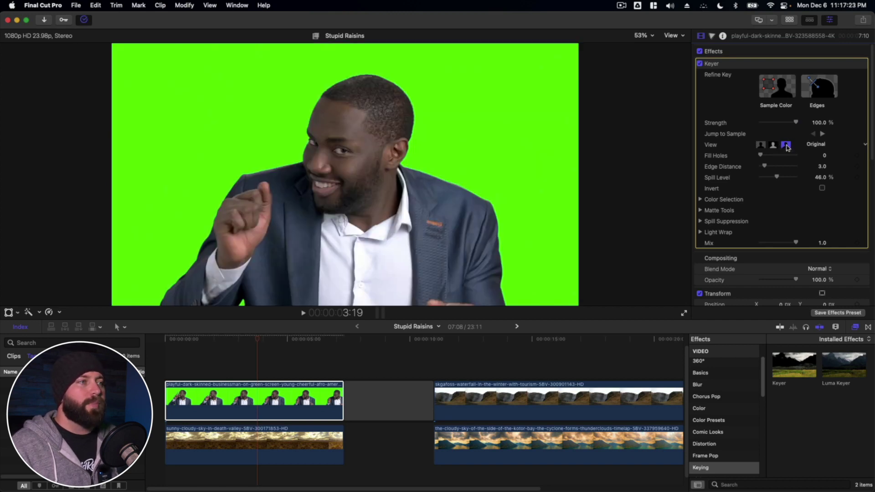
left_click(760, 145)
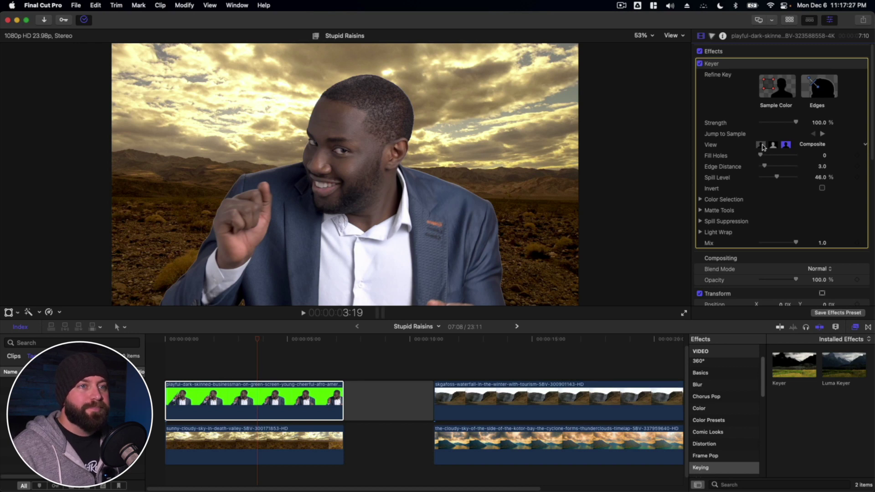
left_click_drag(760, 157, 799, 160)
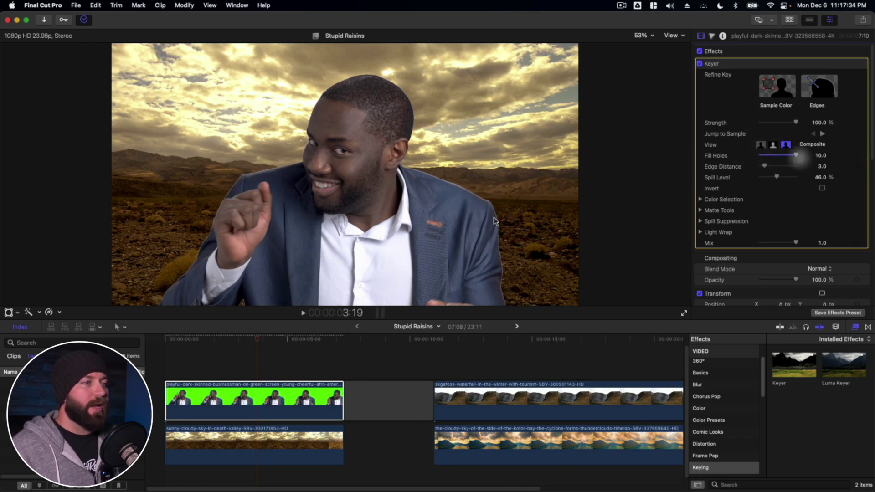
left_click(773, 145)
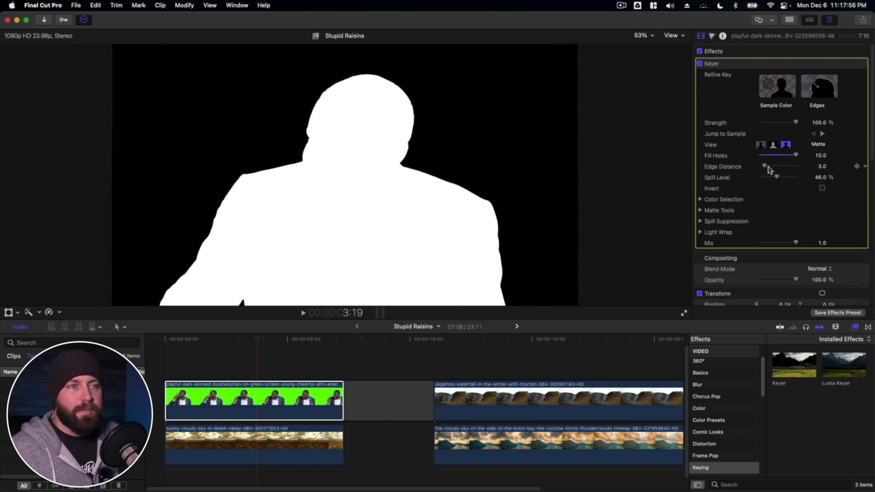
Set Edge Distance to 9 and Spill Level to 48.15%, and toggle the Invert option.
left_click_drag(769, 170, 767, 166)
left_click(761, 145)
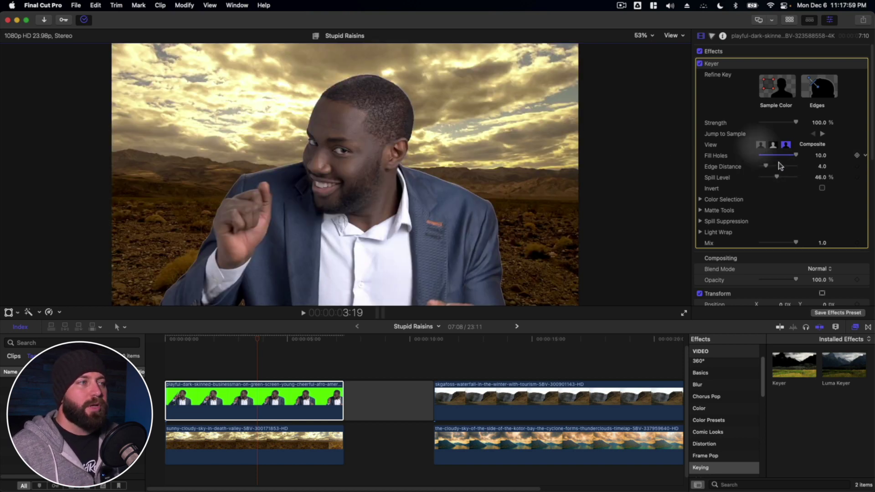
left_click_drag(765, 167, 802, 169)
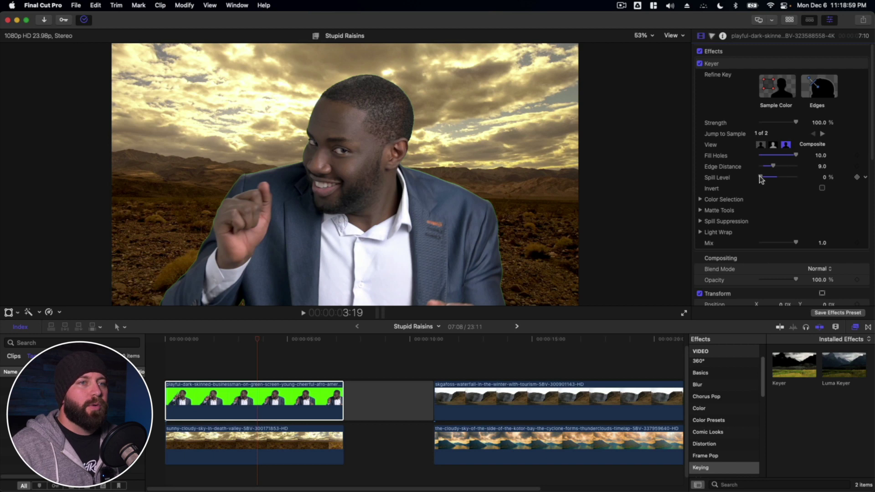
left_click_drag(760, 176, 798, 177)
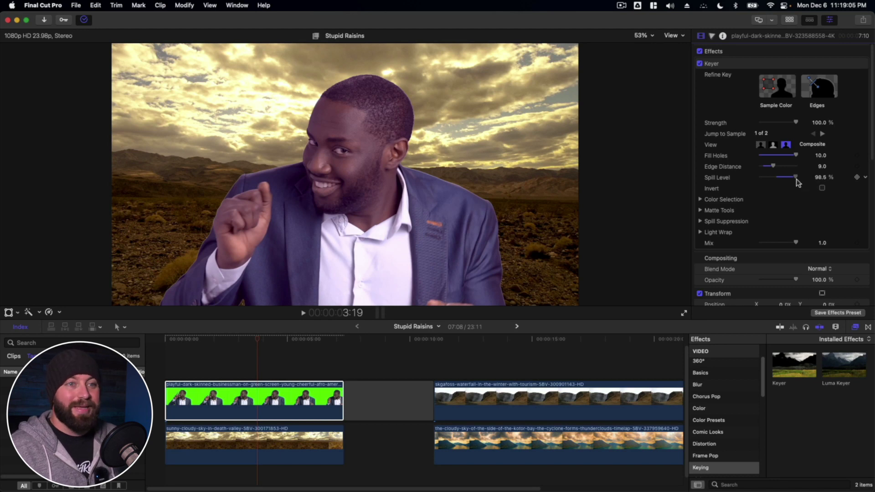
left_click_drag(797, 183, 777, 182)
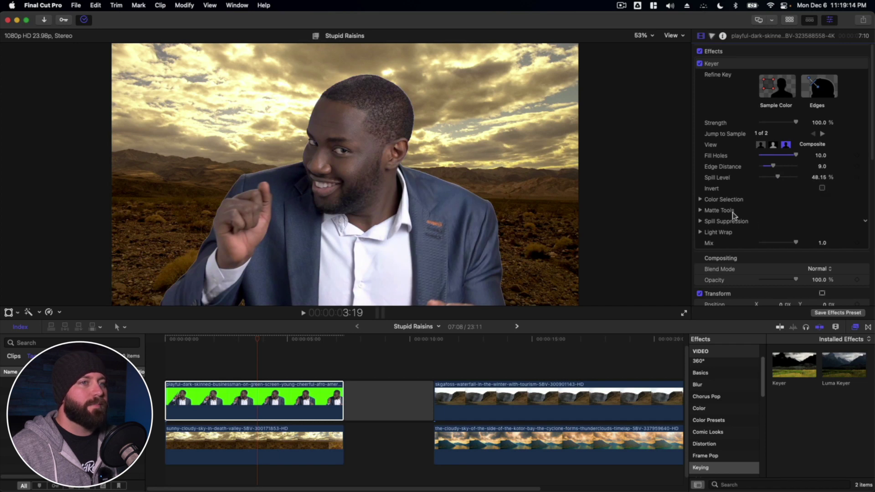
left_click(821, 188)
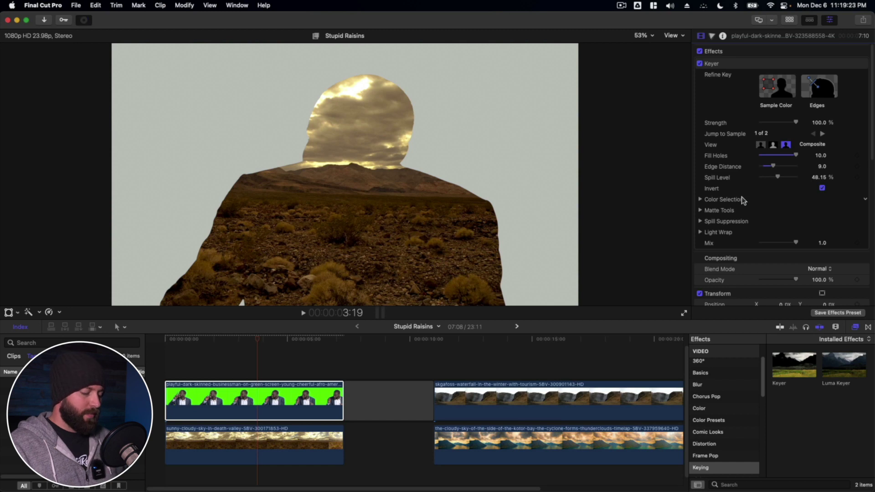
Play the keyed presenter composite from the start of the timeline.
left_click(165, 357)
key("space")
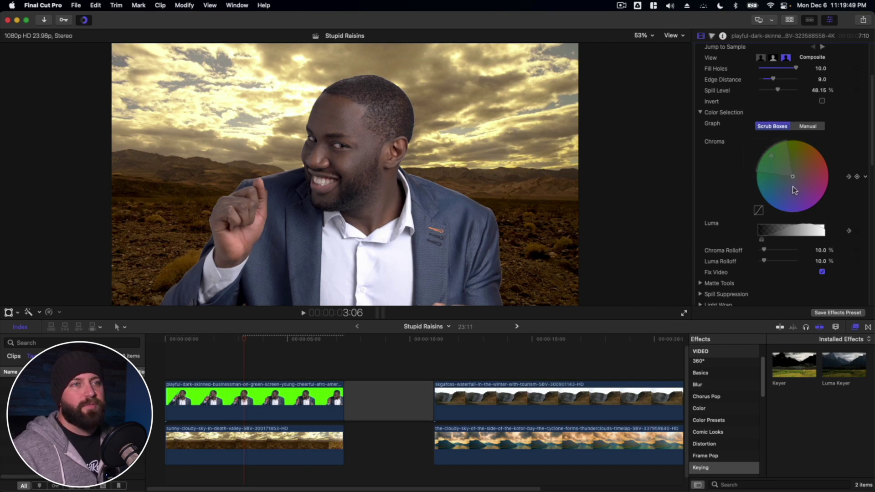
left_click(700, 113)
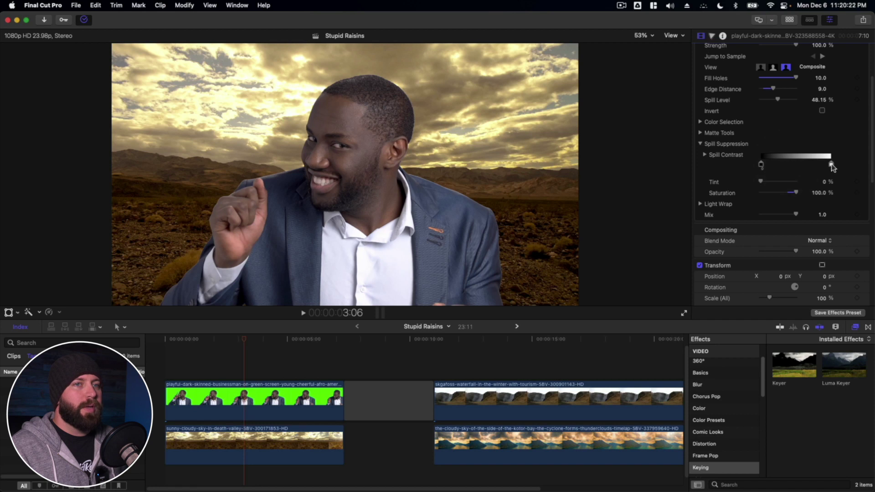
Adjust Spill Contrast white level, set Light Wrap Amount to 4.0, and test the Mix slider.
left_click_drag(830, 165, 767, 170)
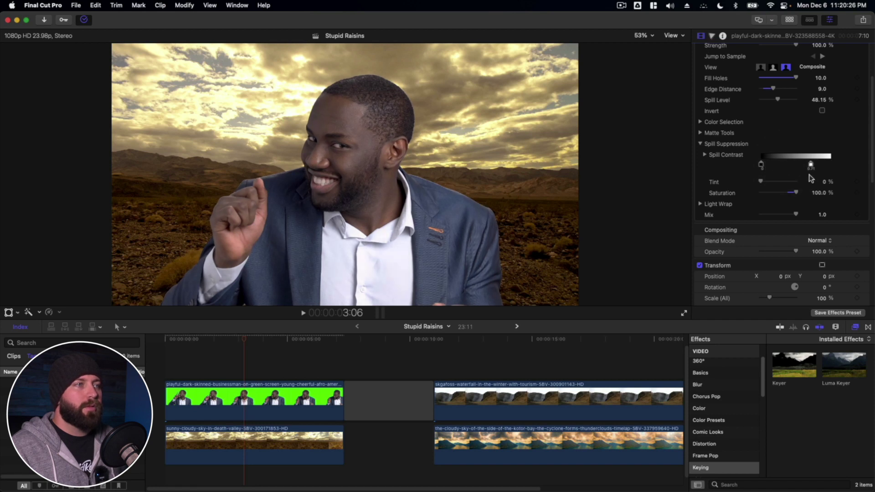
left_click_drag(810, 165, 793, 168)
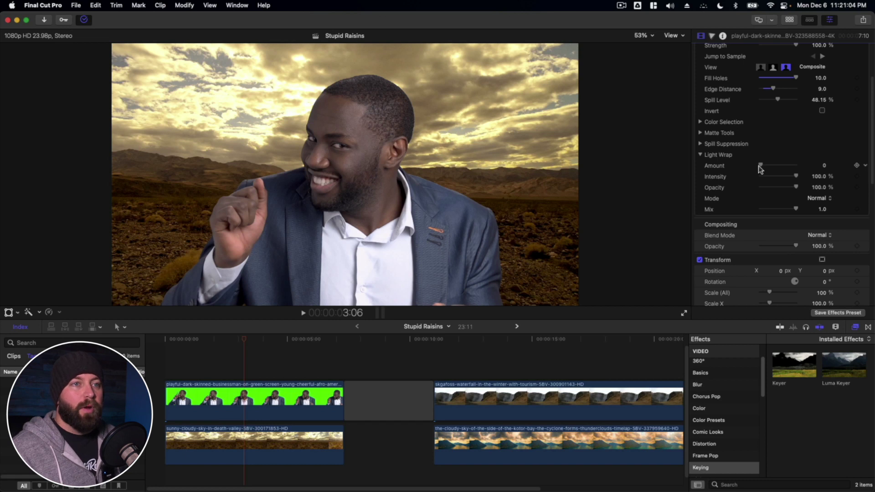
left_click_drag(760, 165, 830, 158)
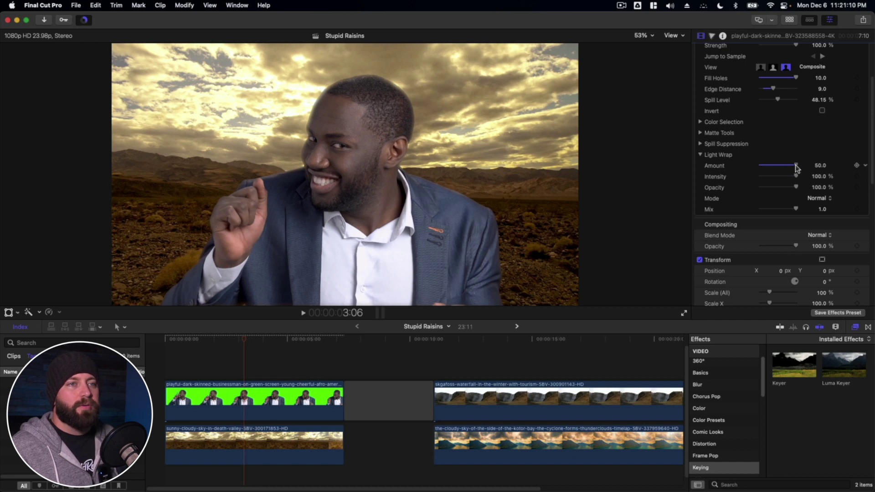
left_click_drag(795, 165, 762, 168)
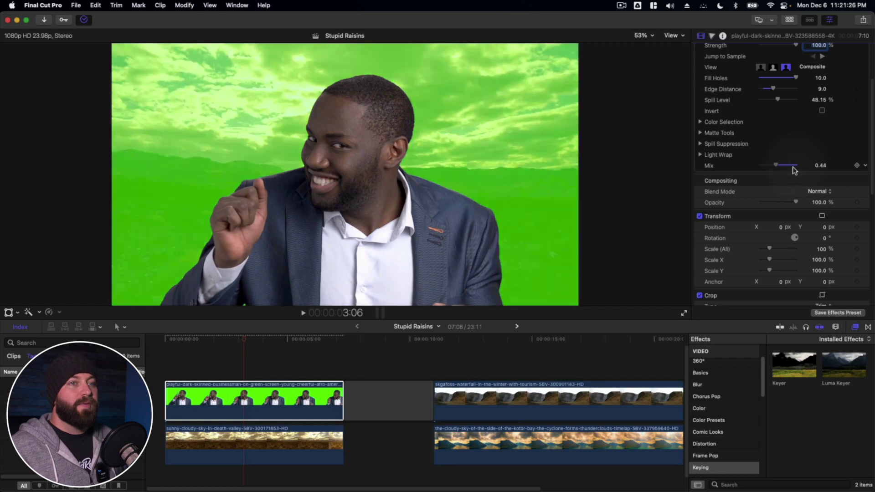
left_click_drag(761, 167, 742, 171)
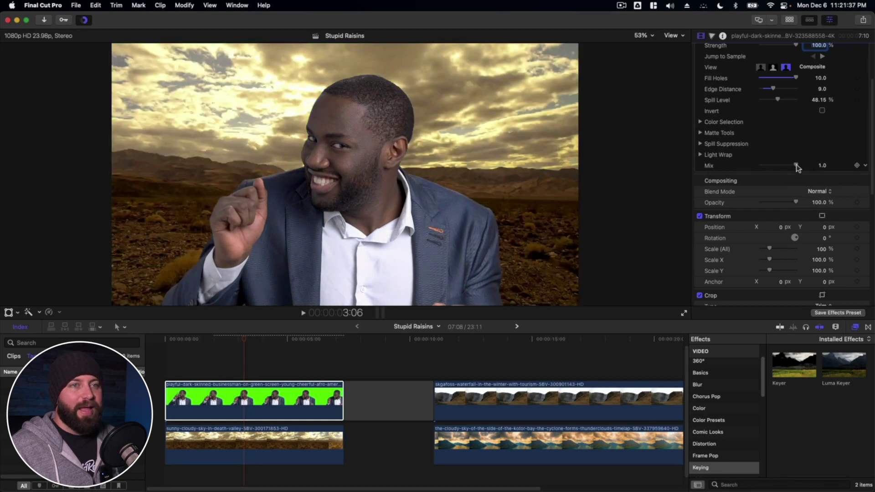
left_click_drag(794, 166, 805, 165)
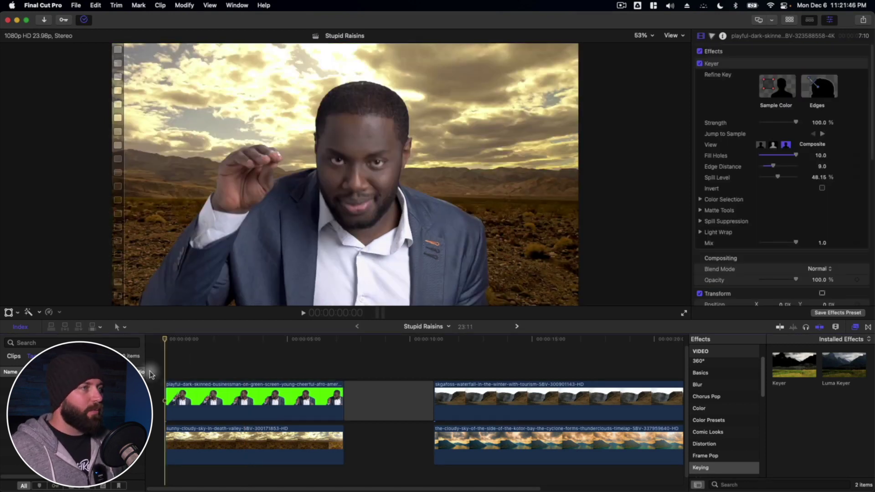
Play back the composite, then apply the Dry colour preset to the presenter clip.
key("space")
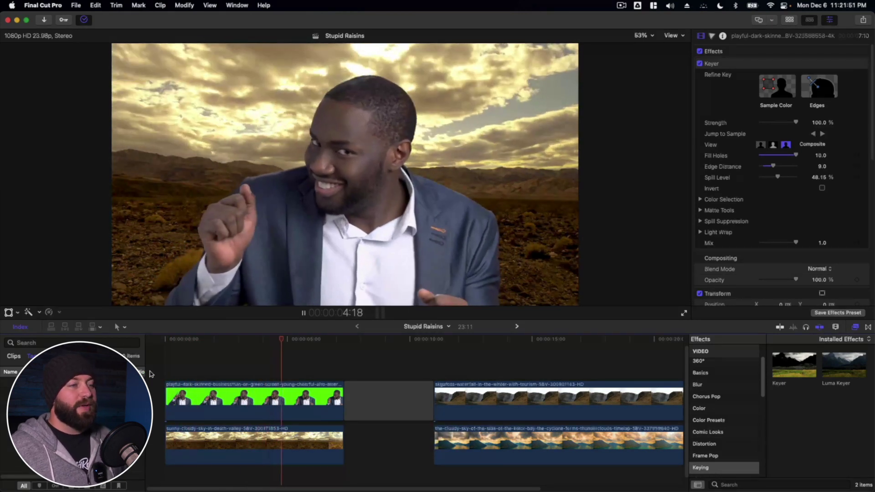
key("space")
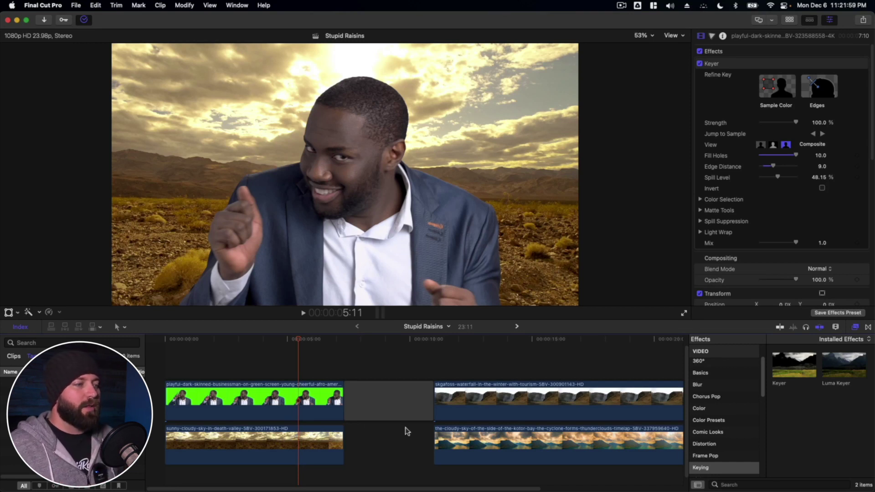
left_click(332, 416)
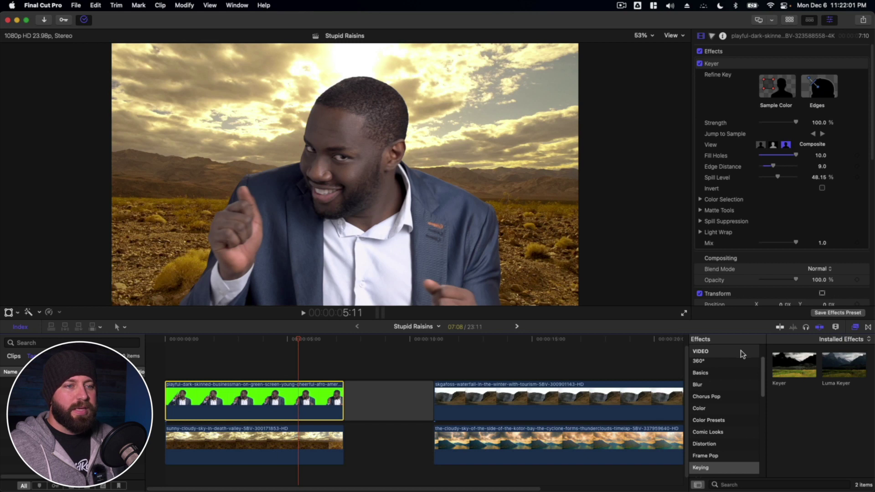
left_click(717, 420)
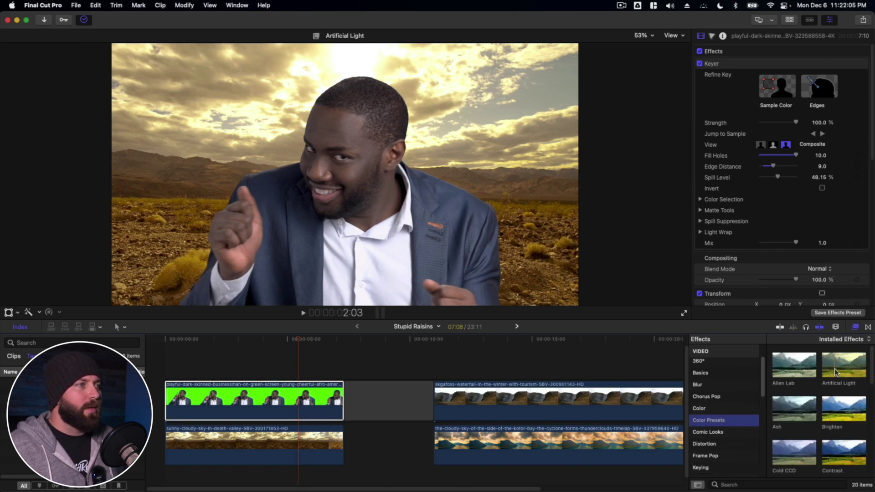
scroll(832, 387, "down", 3)
left_click_drag(844, 409, 315, 403)
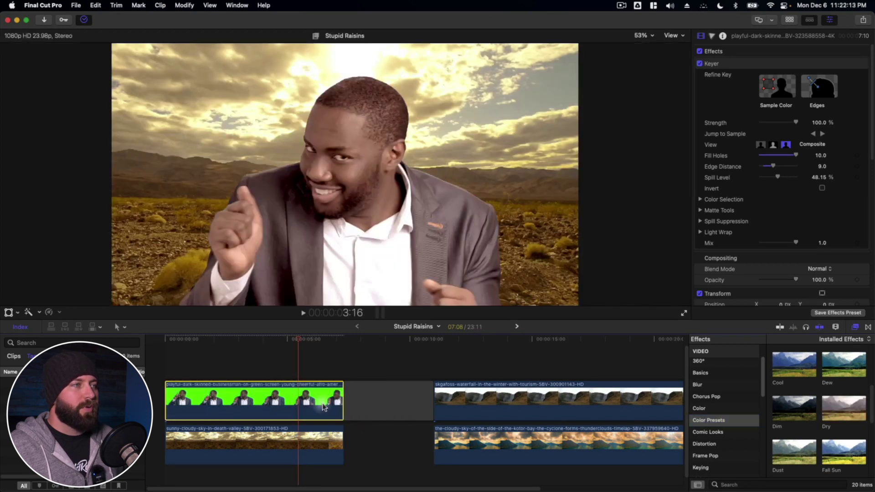
Preview the Dry look, undo it, and play the presenter clip again to review.
left_click(219, 355)
key("space")
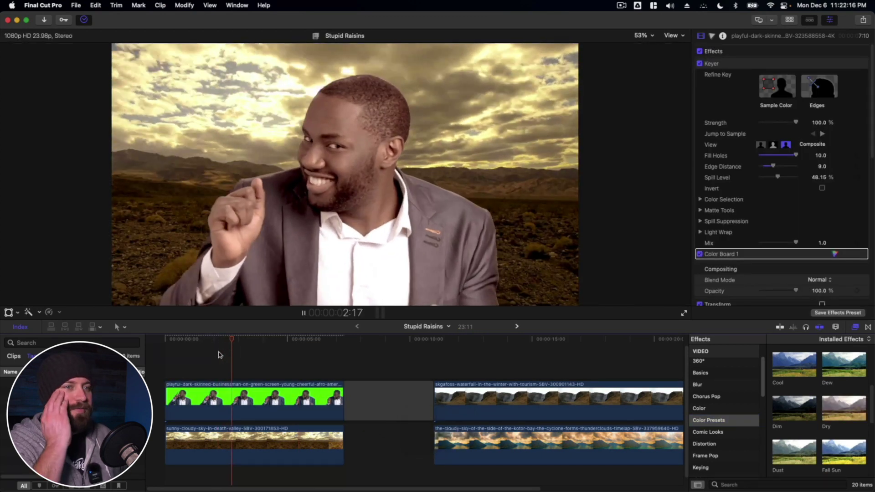
key("space")
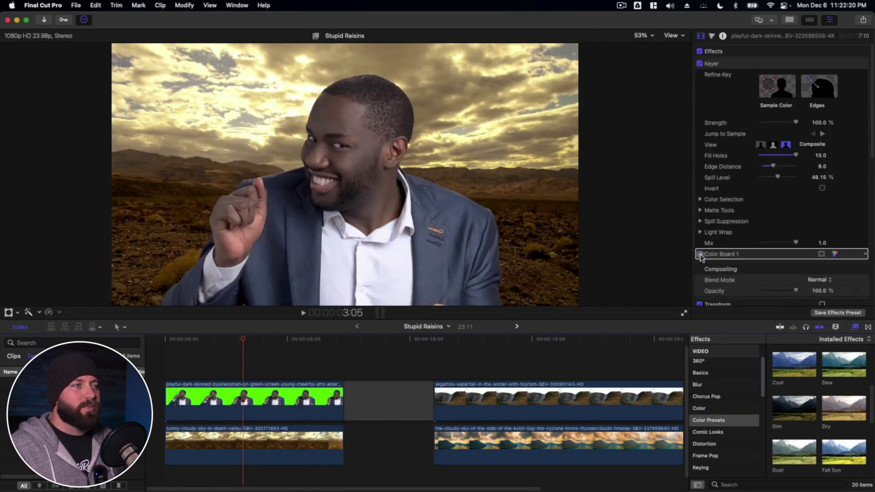
key("super+z")
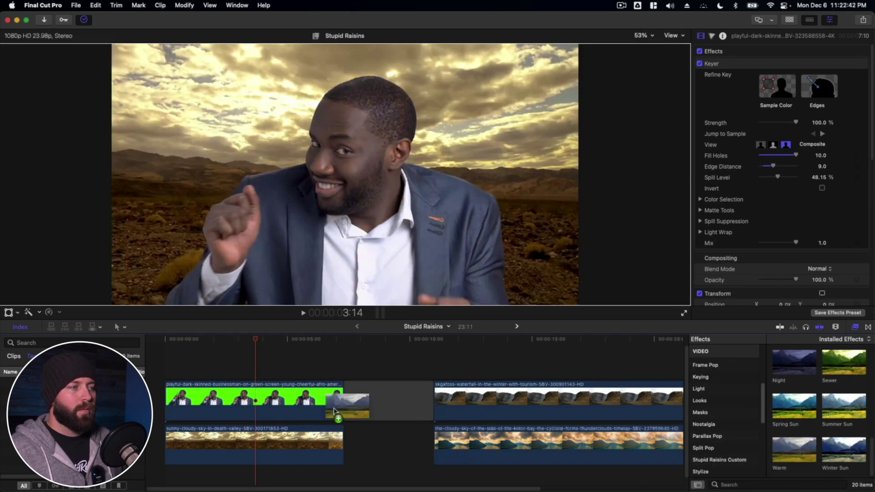
left_click(220, 342)
key("space")
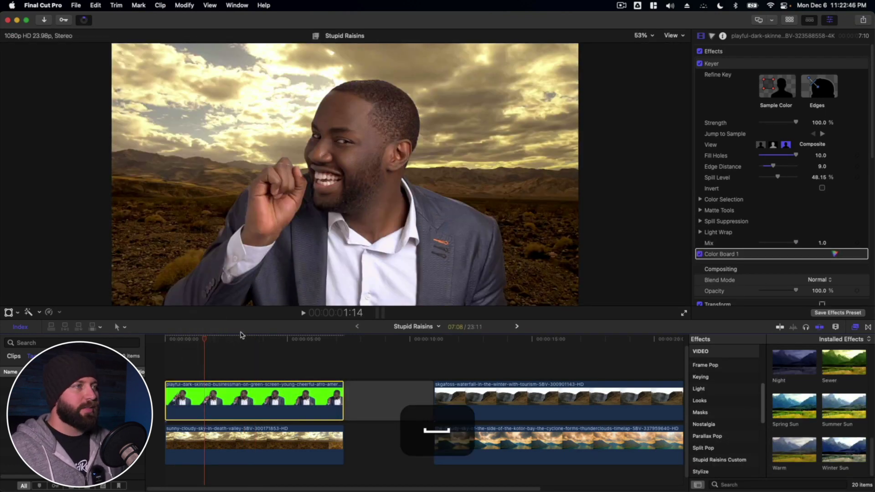
key("space")
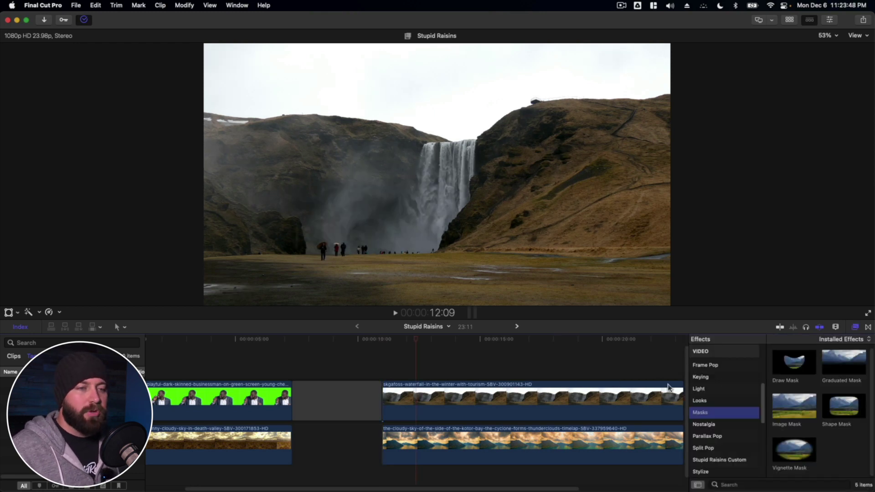
Drag Luma Keyer onto the waterfall clip, preview it at 14:23, and show its settings.
left_click(701, 377)
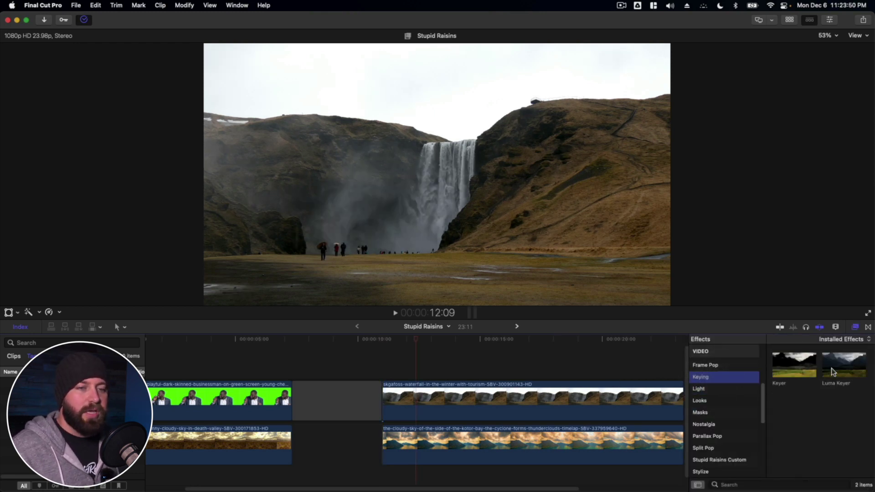
left_click_drag(845, 367, 565, 396)
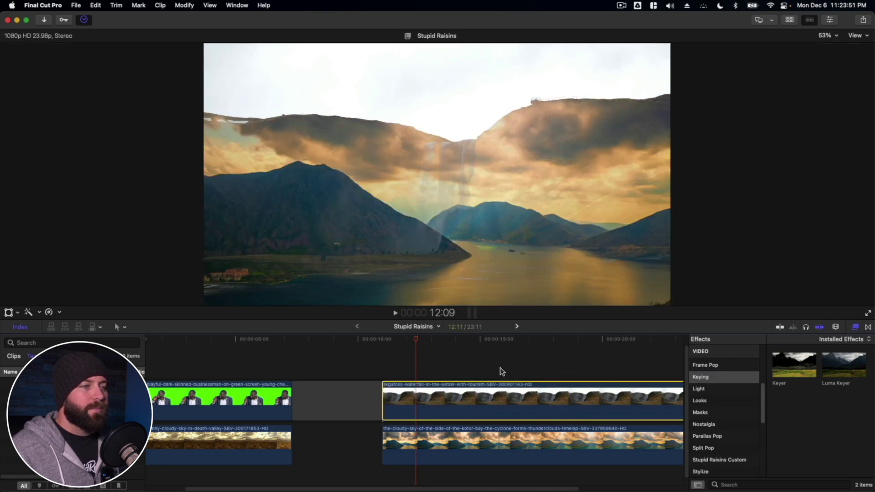
left_click(391, 363)
left_click(479, 365)
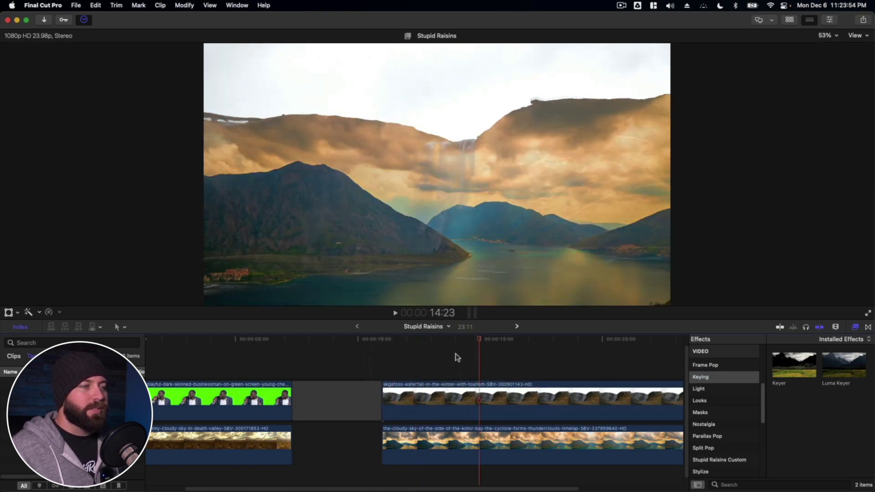
left_click(459, 401)
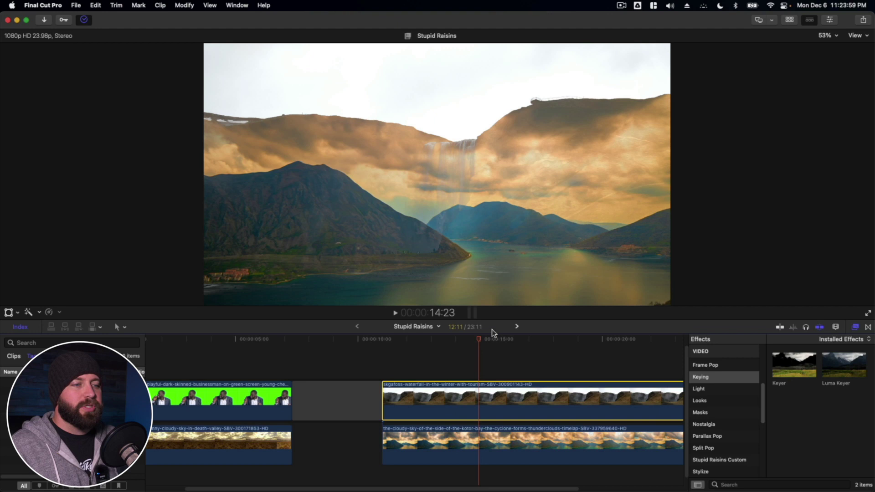
left_click(830, 20)
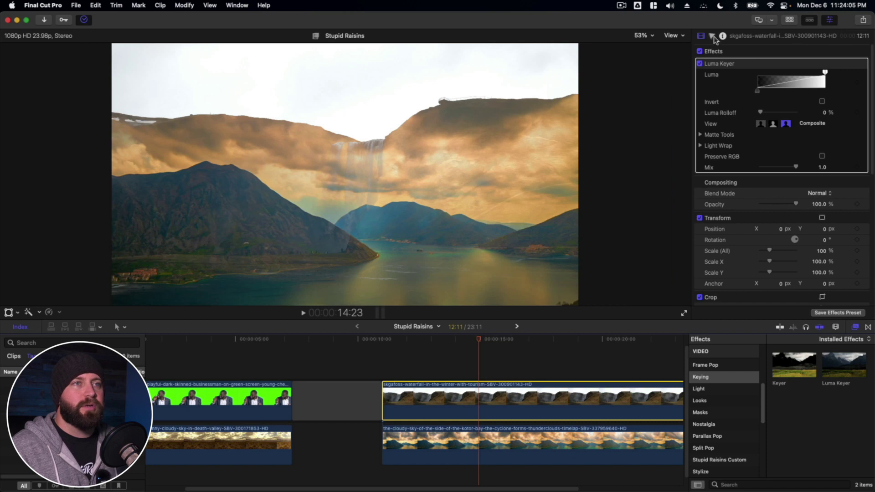
Invert the Luma Keyer, fully soften its edges, widen the luma range, and adjust matte Levels.
left_click(822, 101)
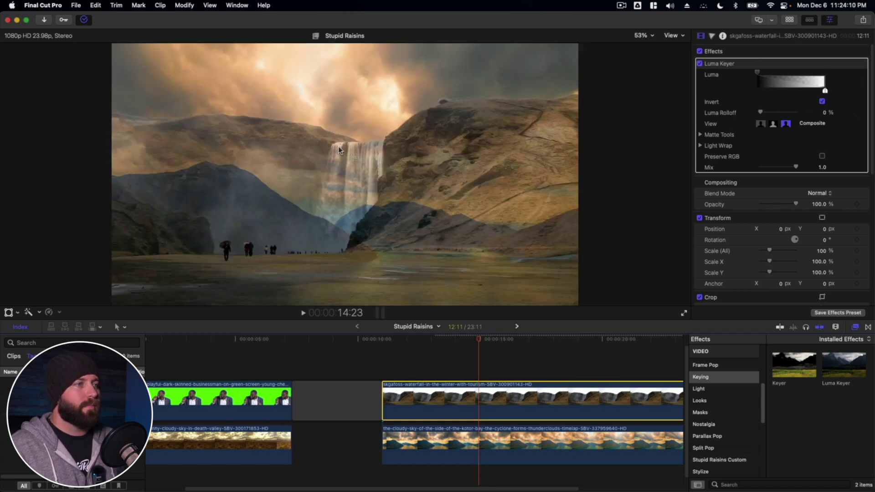
left_click_drag(759, 112, 796, 112)
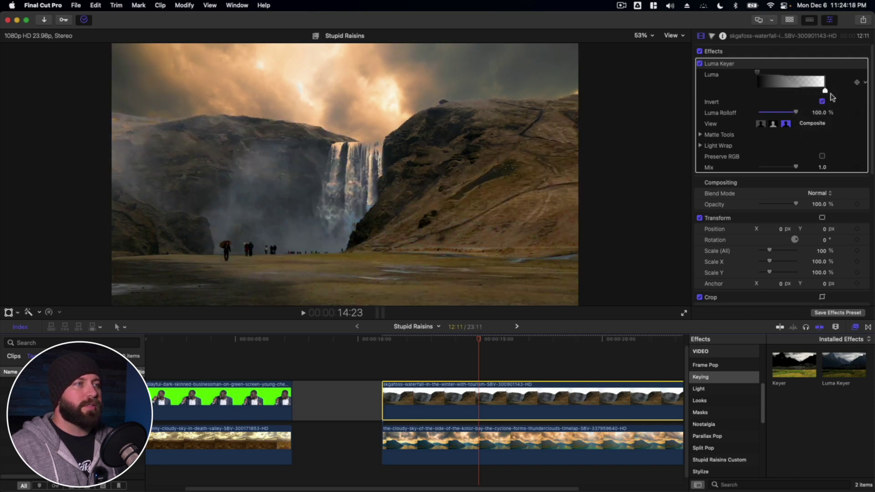
left_click_drag(757, 72, 812, 72)
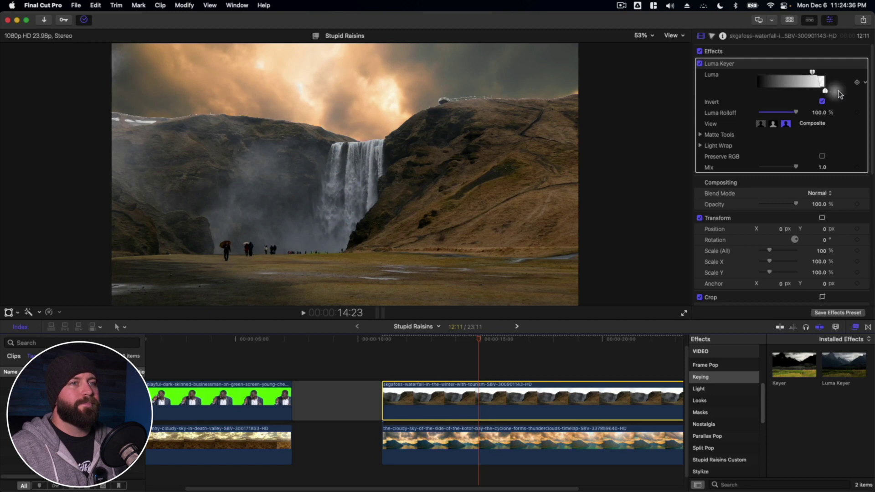
left_click(700, 146)
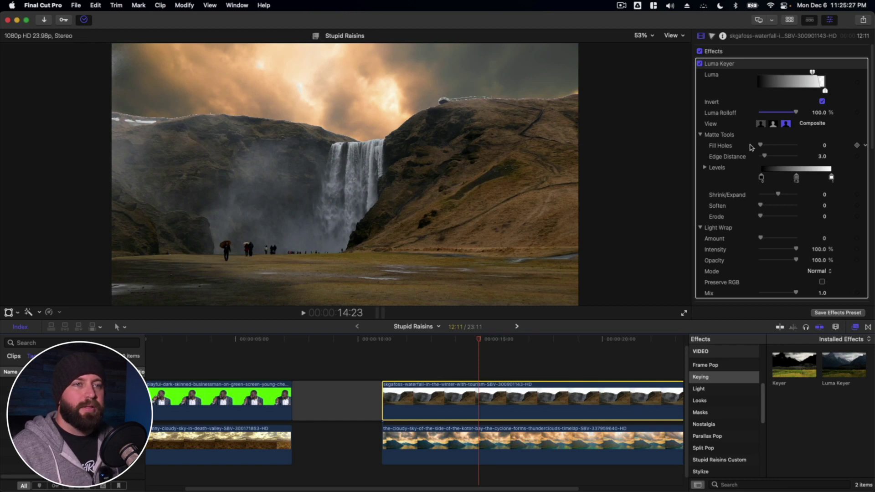
mouse_move(796, 178)
left_mouse_down()
mouse_move(770, 178)
mouse_move(820, 179)
mouse_move(784, 182)
left_mouse_up()
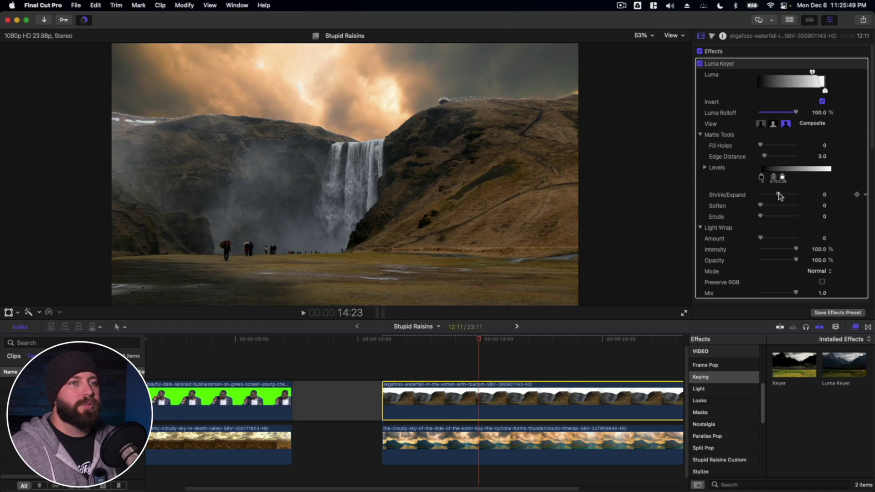
Set Shrink/Expand to about 3.9 to tighten the sky edge, then stop playback to inspect.
left_click_drag(777, 194, 767, 197)
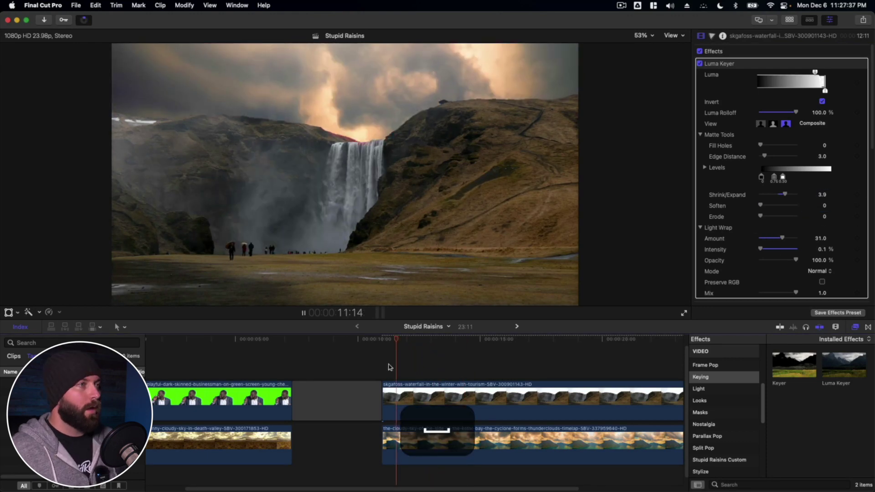
key("space")
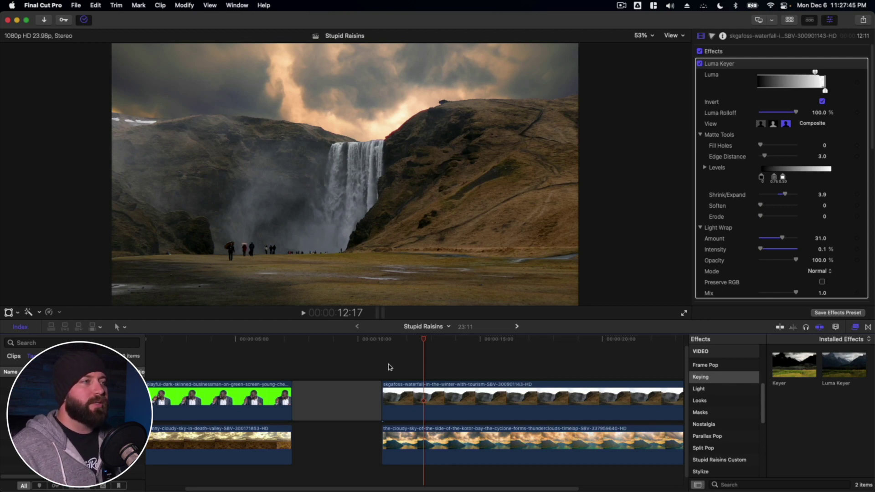
key("space")
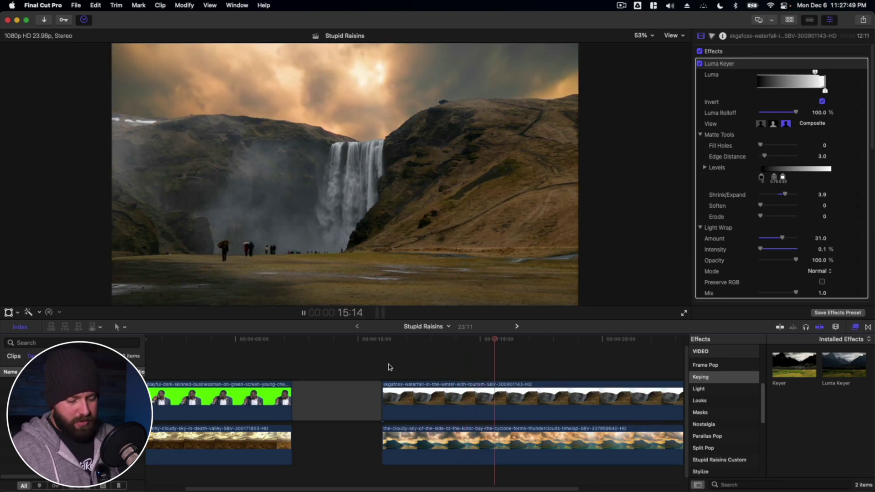
key("space")
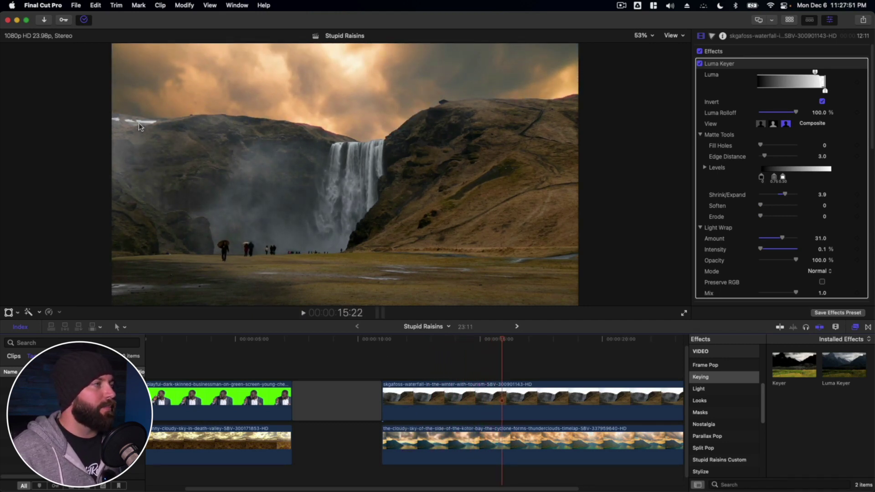
key("space")
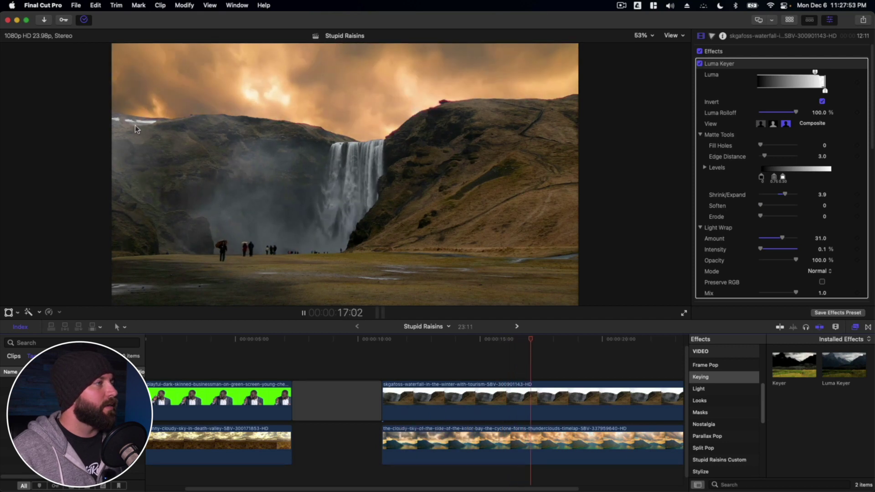
key("space")
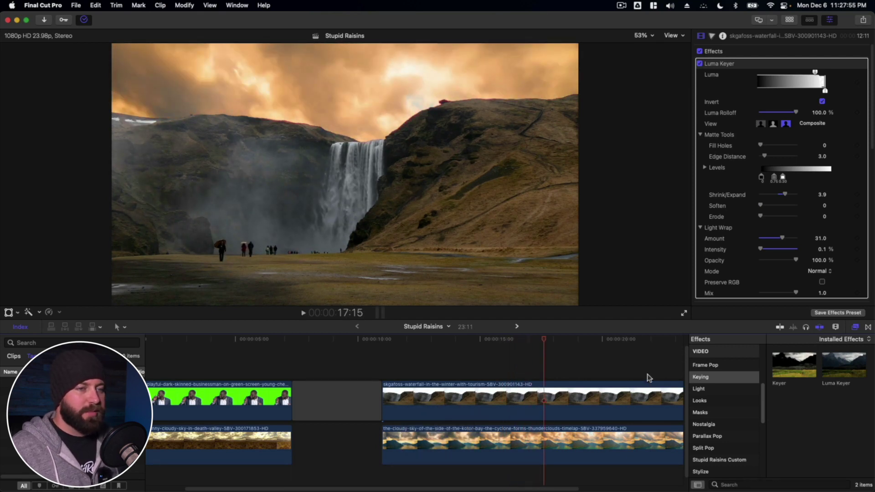
key("shift+z")
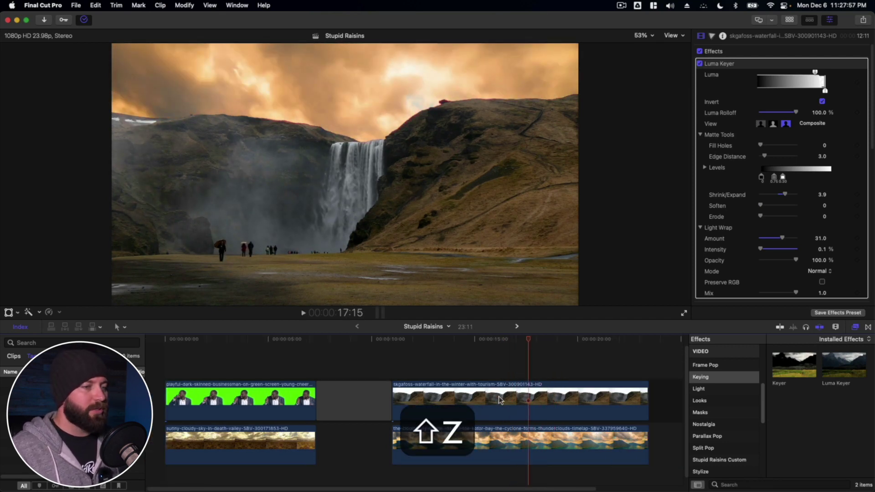
Copy the waterfall clip into the lane above and drag Draw Mask onto the top copy.
left_click(499, 401)
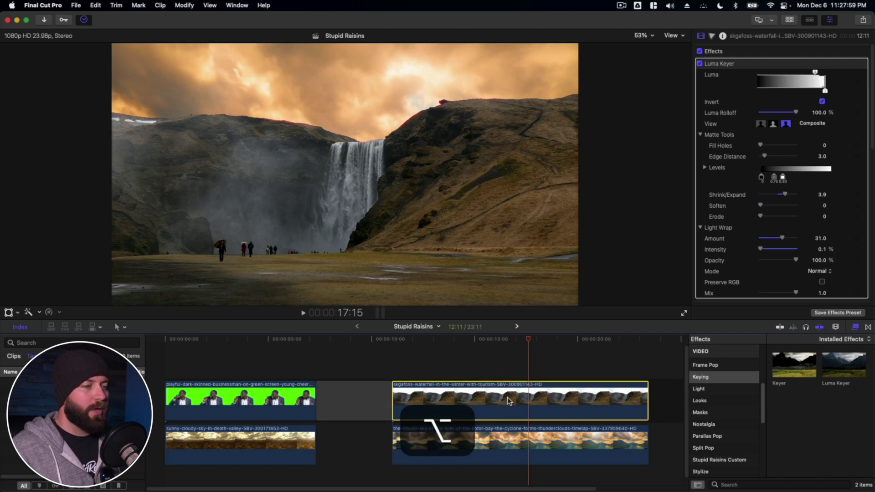
left_click_drag(509, 397, 509, 352)
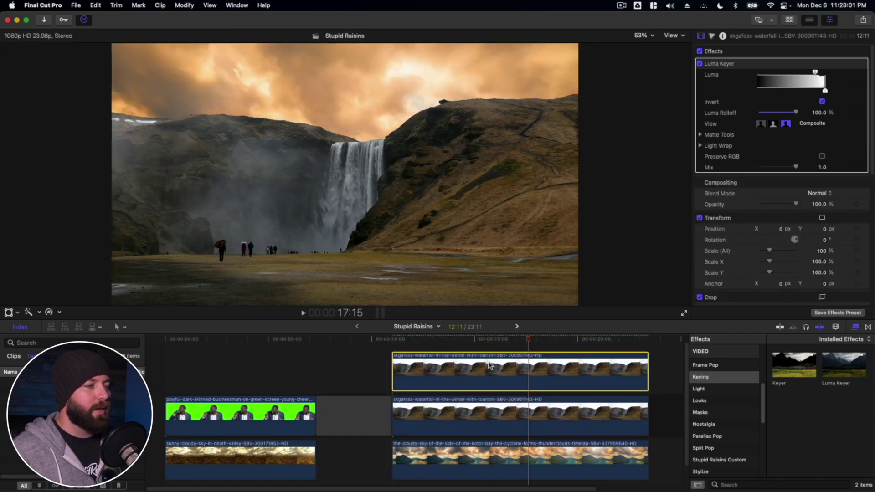
left_click(452, 345)
left_click(455, 367)
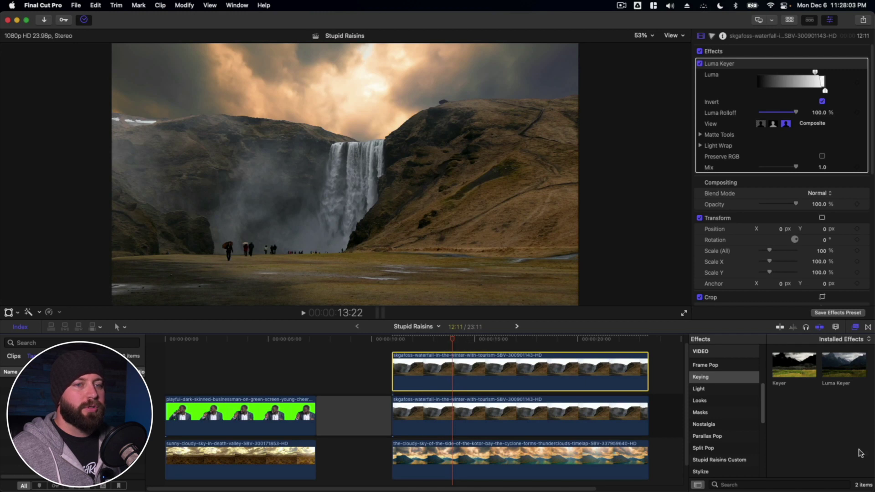
left_click(701, 413)
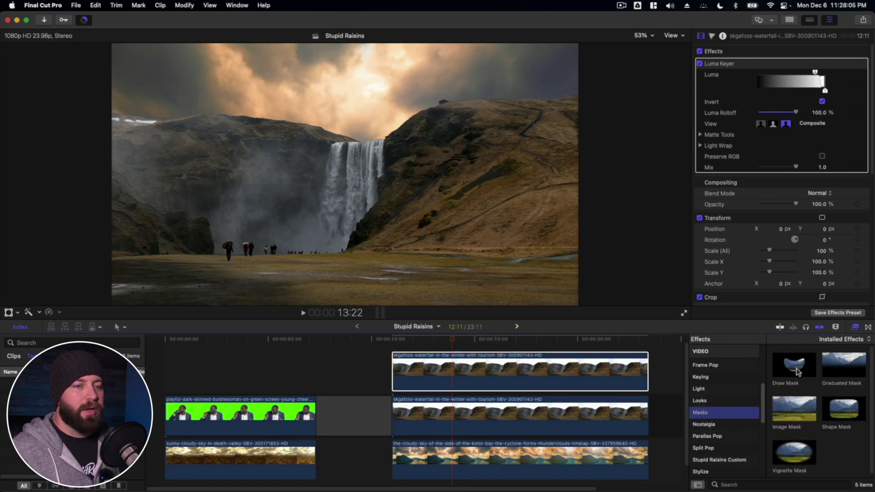
left_click_drag(795, 370, 614, 381)
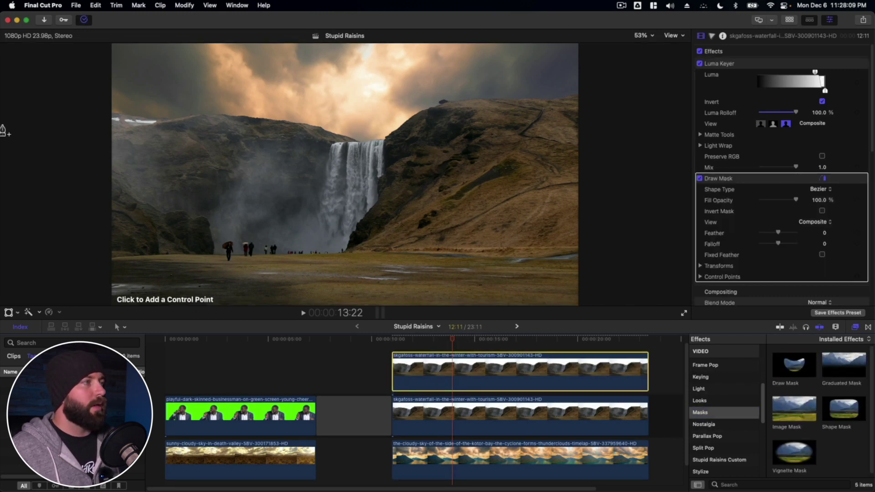
Trace a Draw Mask along the bright upper-left ridge on the top waterfall copy, non-inverted.
left_click(169, 121)
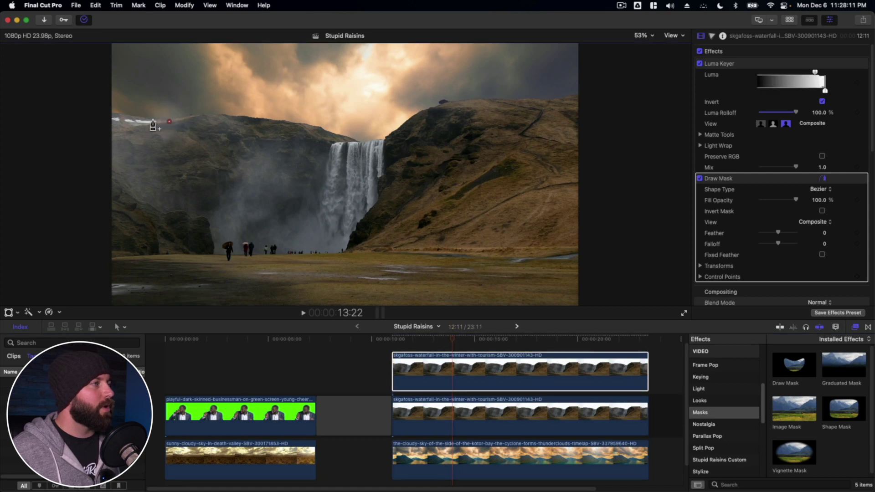
left_click(156, 120)
left_click(144, 119)
left_click(127, 117)
left_click(114, 115)
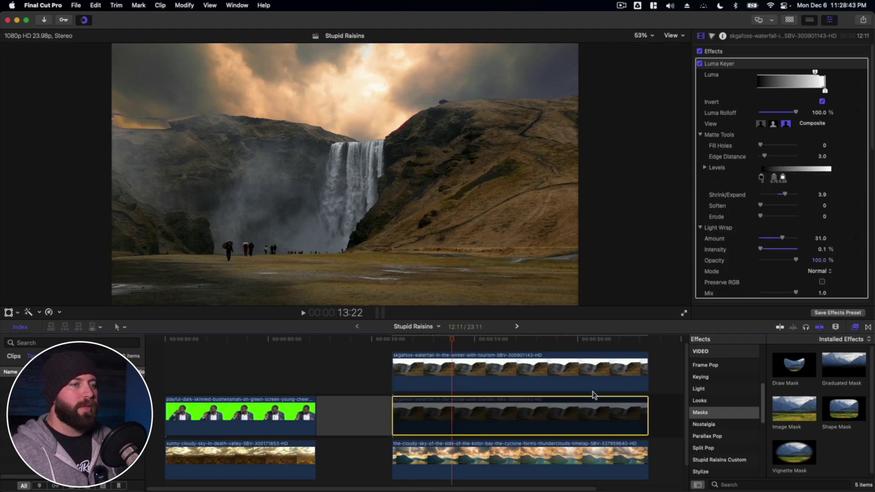
left_click(578, 388)
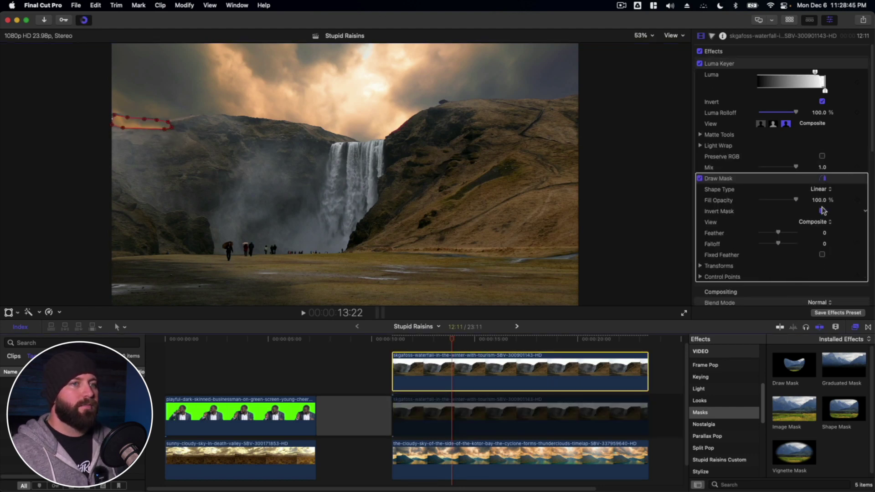
left_click(822, 211)
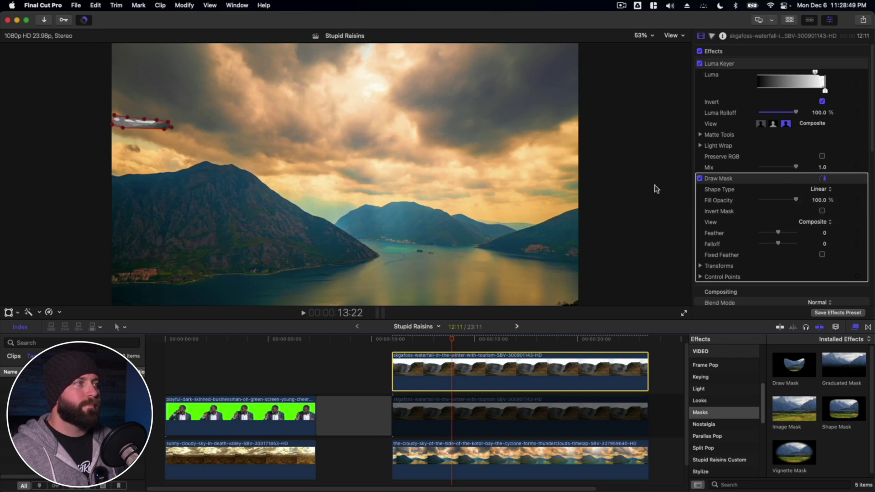
Re-enable the second-lane waterfall clip and play the composite from 12:00 to check the mask.
left_click(429, 341)
left_click(605, 416)
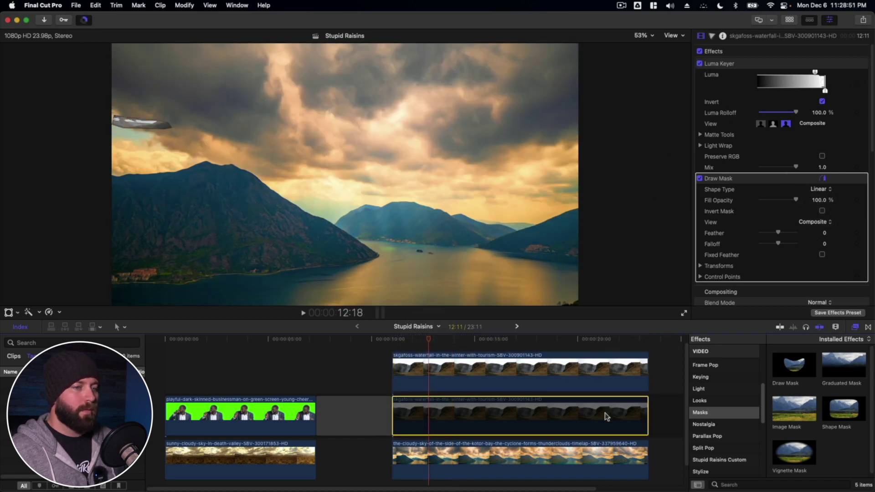
key("v")
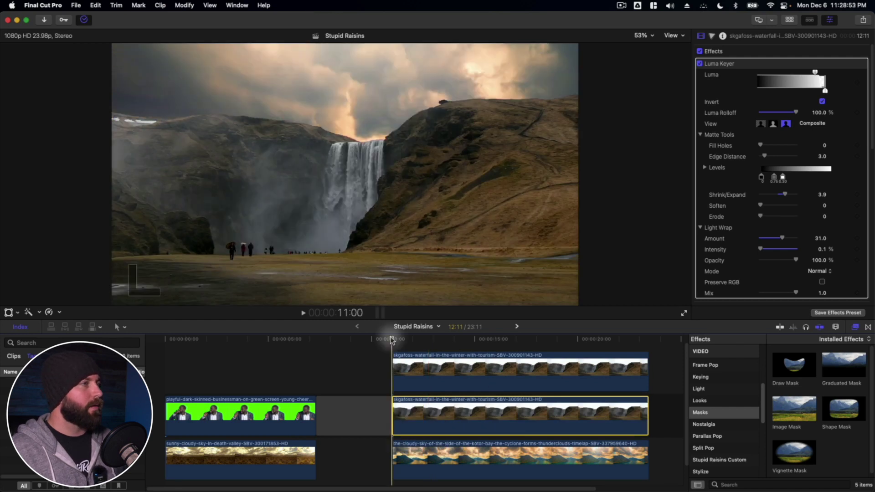
left_click(489, 379)
key("space")
left_click(401, 341)
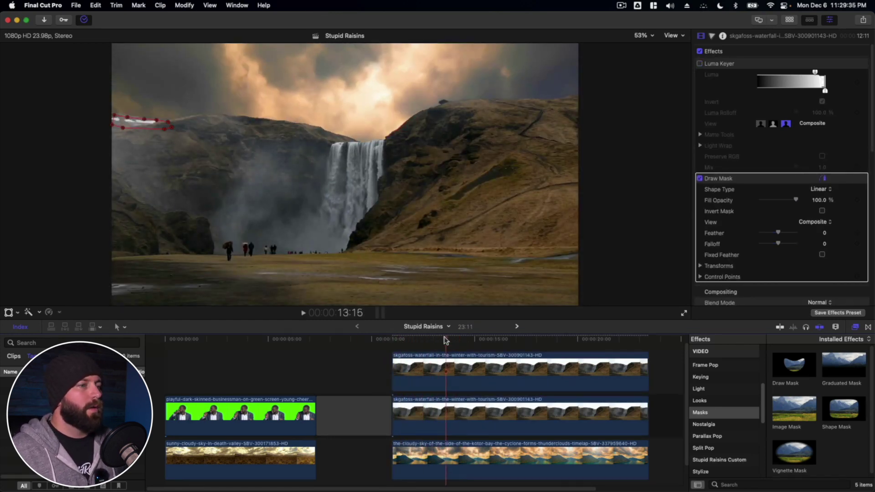
left_click(412, 341)
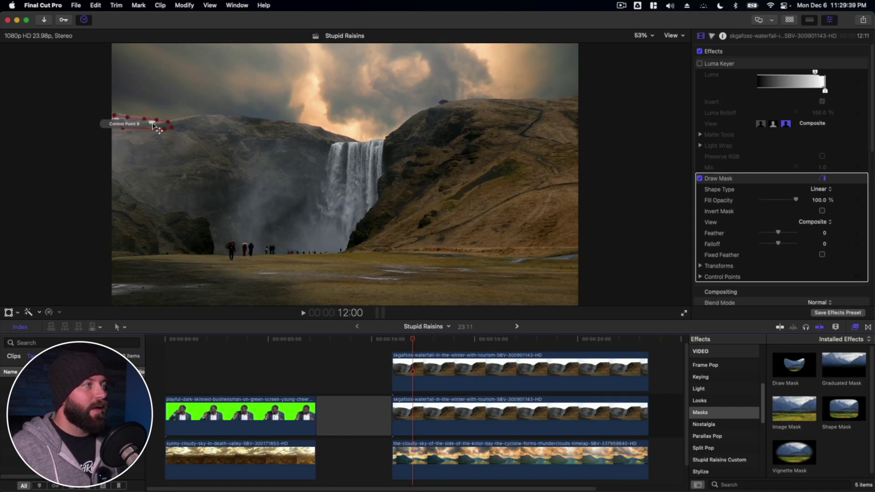
key("space")
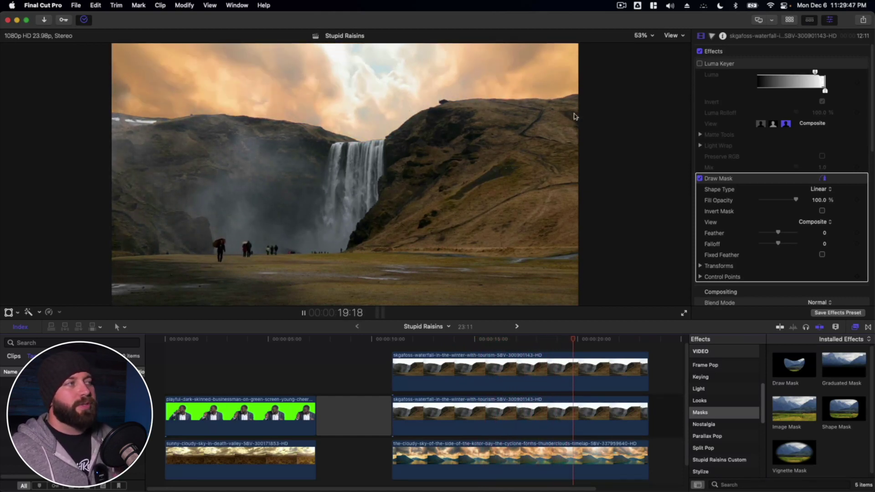
key("space")
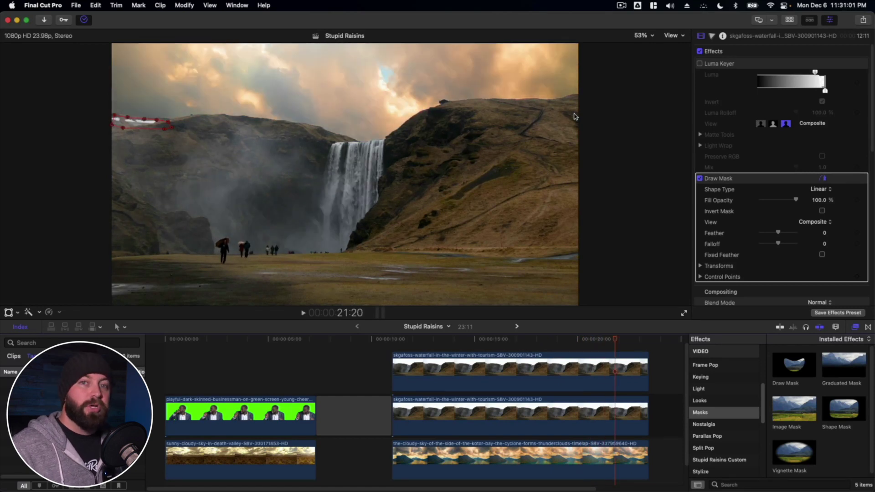